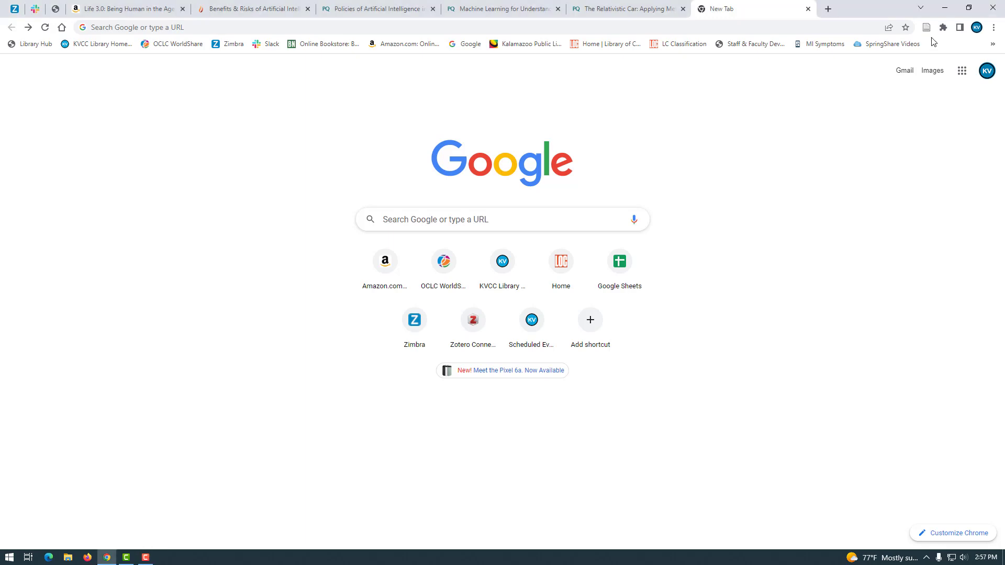
Step: Go to zotero.org and open its login page
left_click(187, 22)
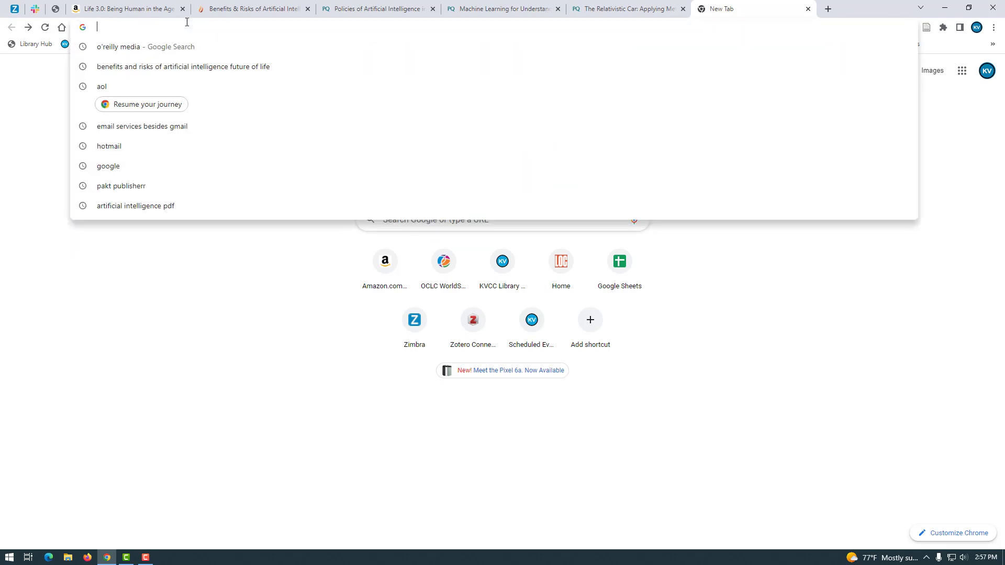
type("zotero.org")
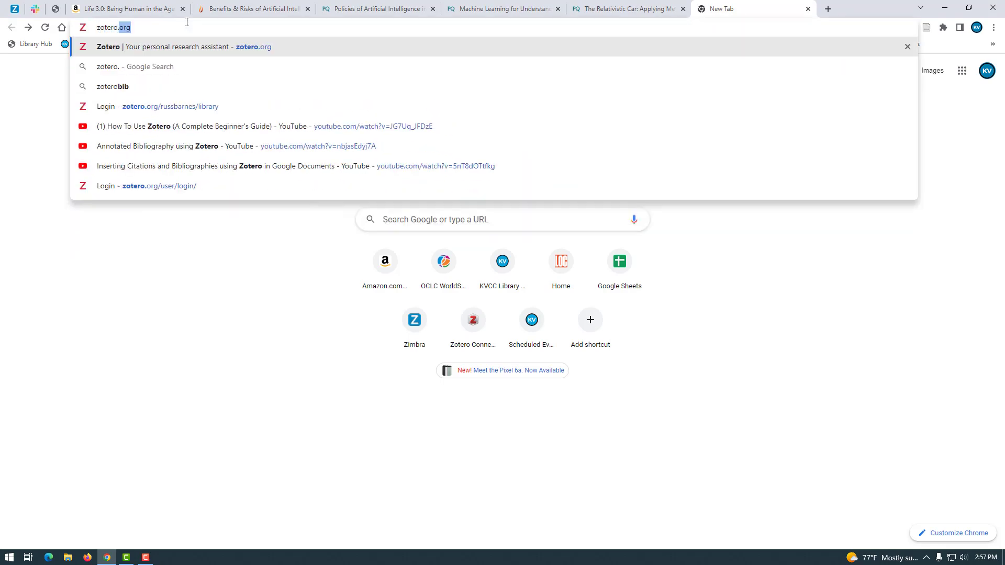
key("Return")
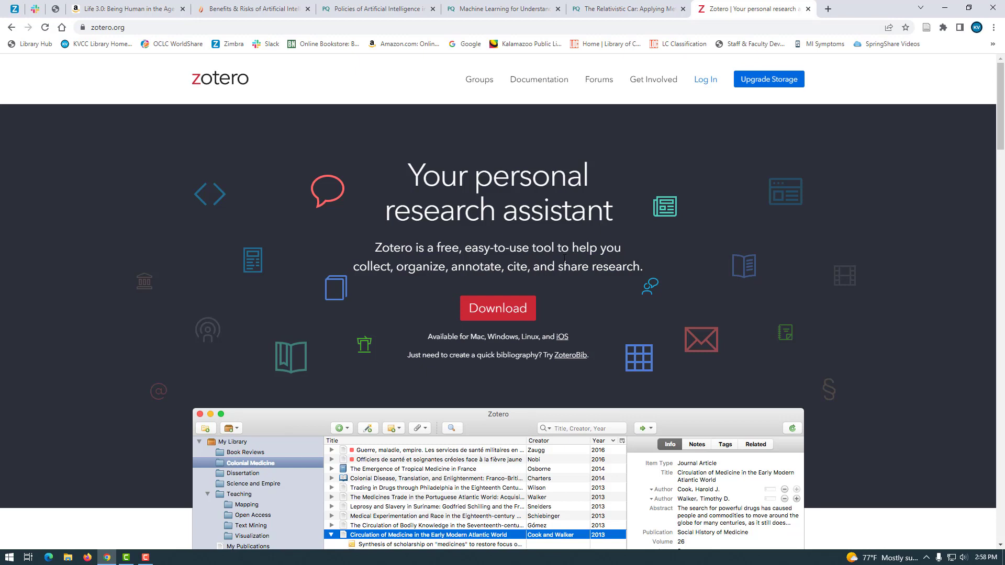
left_click(706, 81)
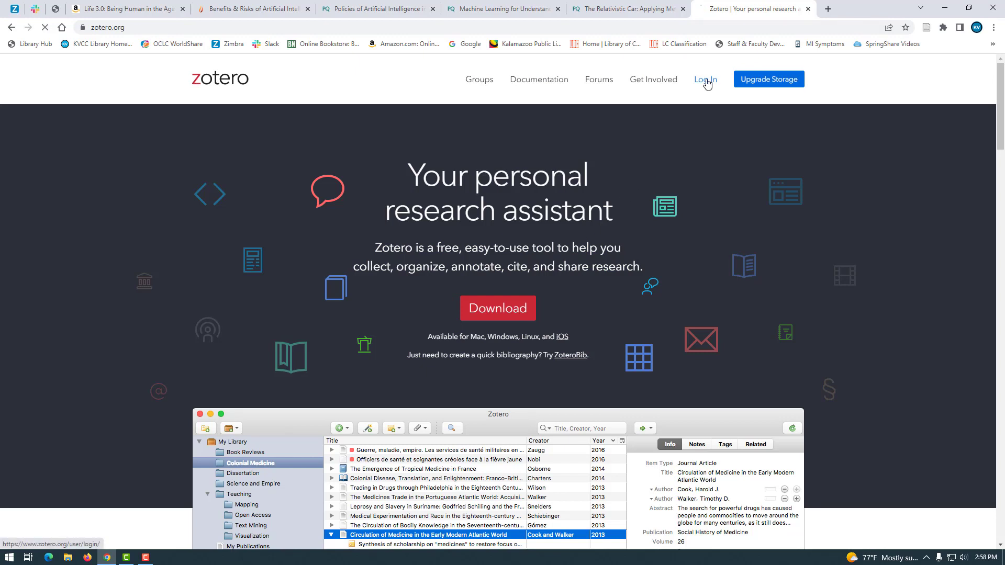
Step: Log in to Zotero by filling in the account's username or email and the account password
left_click(415, 188)
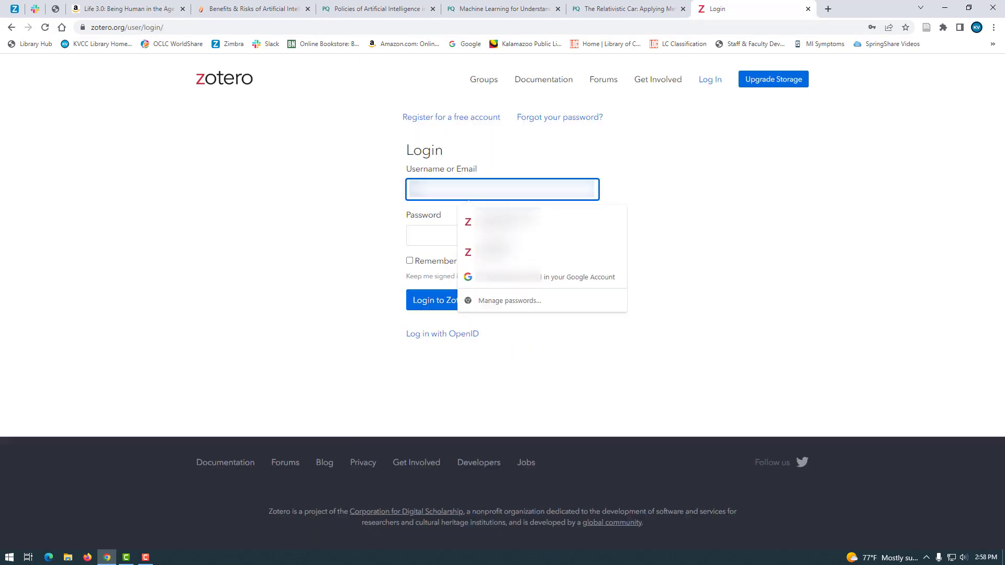
type("*********")
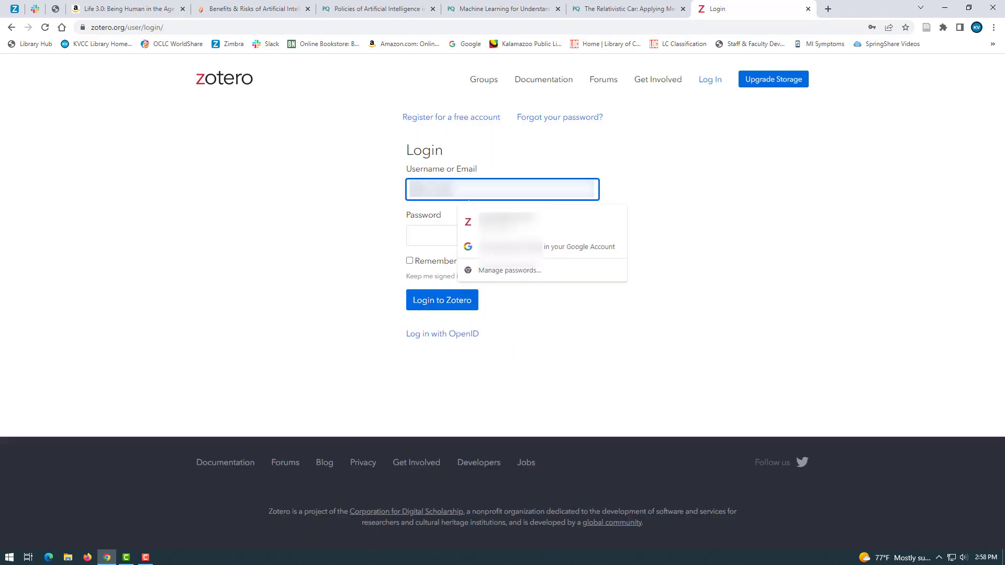
type("*******")
left_click(420, 235)
type("*************")
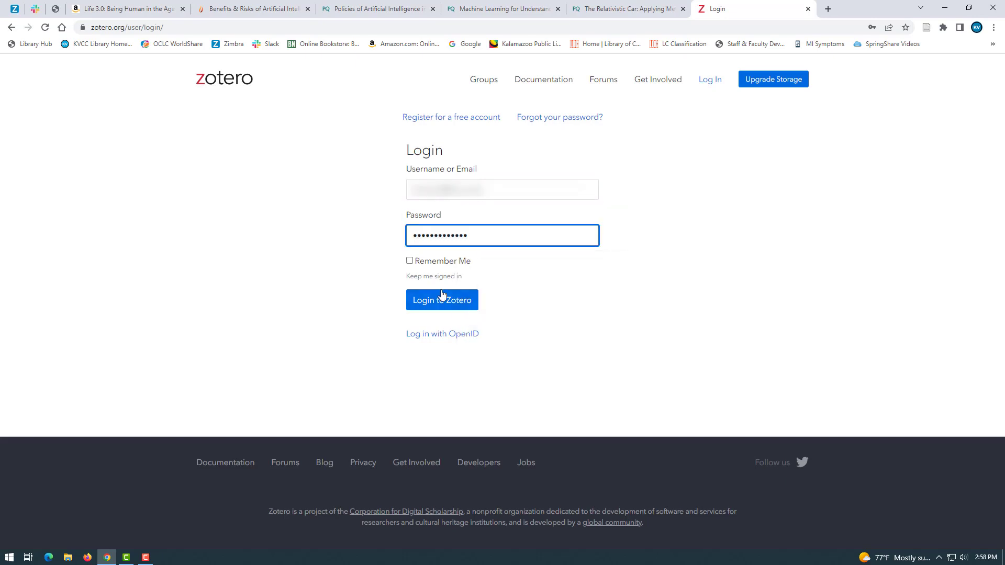
left_click(422, 299)
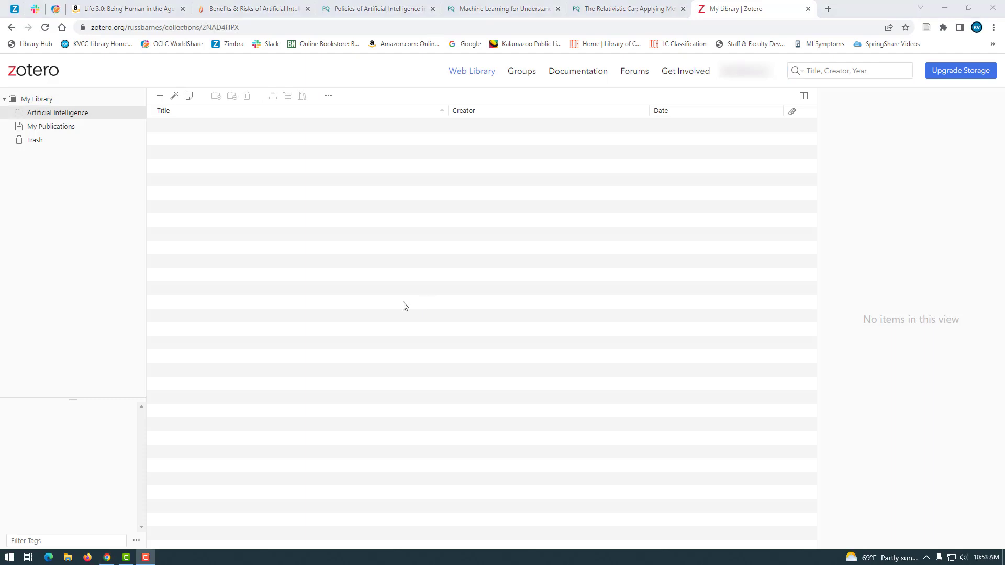
Step: Add a new book item to the Artificial Intelligence collection, titled "Artificial intelligence: A guide for thinking humans"
left_click(158, 96)
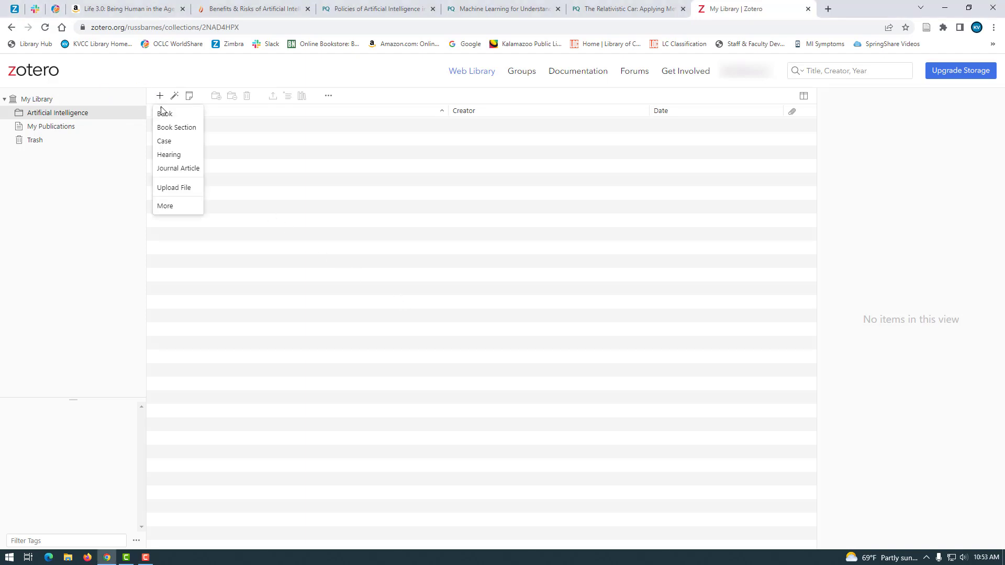
left_click(164, 115)
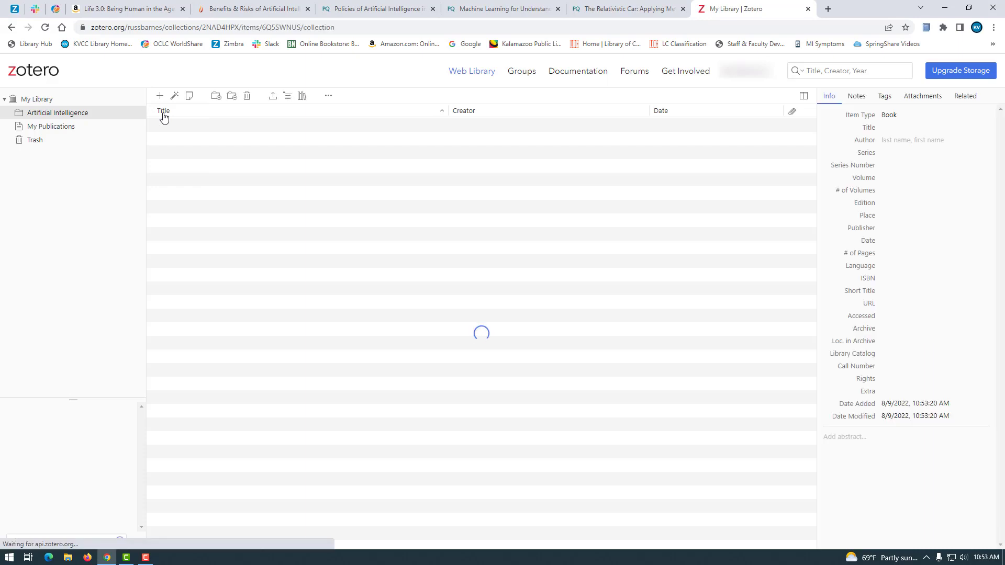
left_click(891, 127)
type("Artificial intelligence")
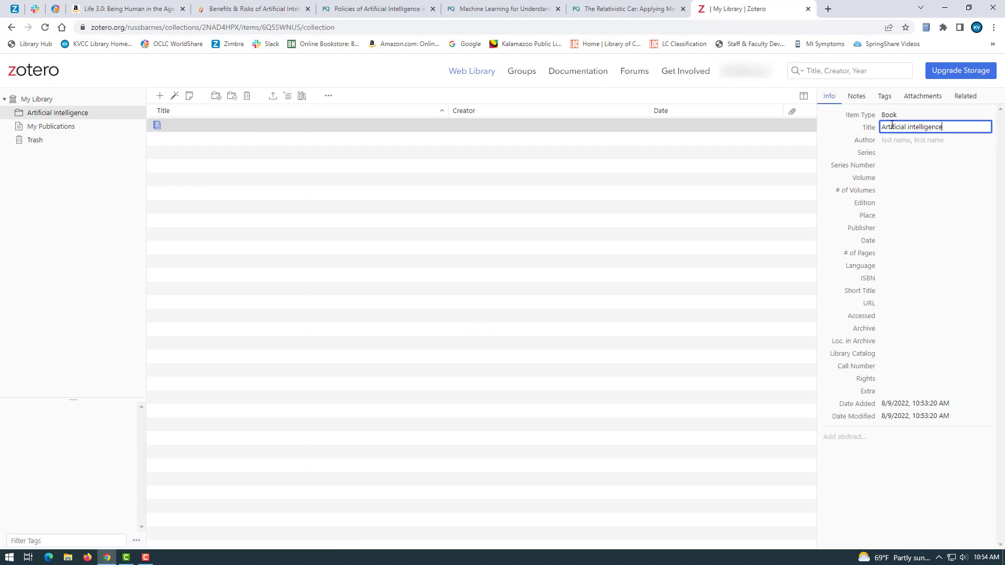
type(": A guide for thinking humans")
key("Tab")
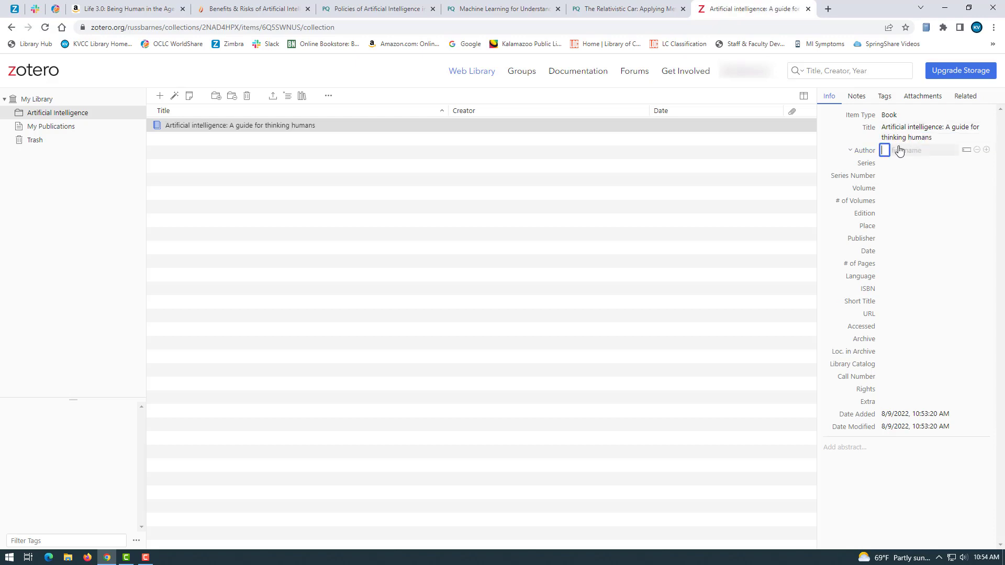
Step: Enter Melanie Mitchell as the author of the new book item
type("Mitchell")
key("Tab")
type("Melanie")
Step: Set the book's place to New York, its publisher to "Farrar, Straus, and Giroux" and its date to 2019
left_click(895, 225)
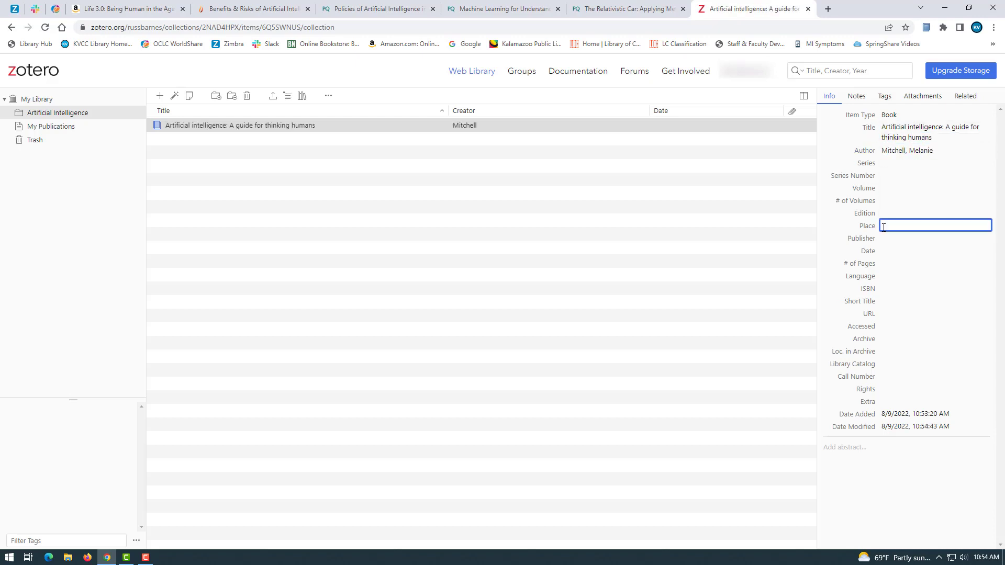
type("New York")
left_click(882, 239)
type("Farrar, Straus, and Giroux")
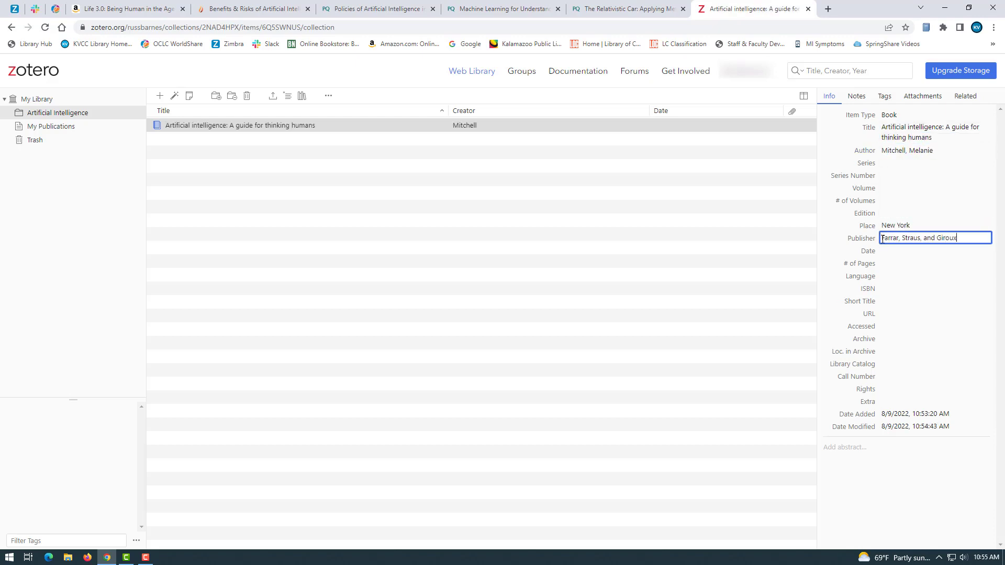
left_click(897, 250)
type("2019")
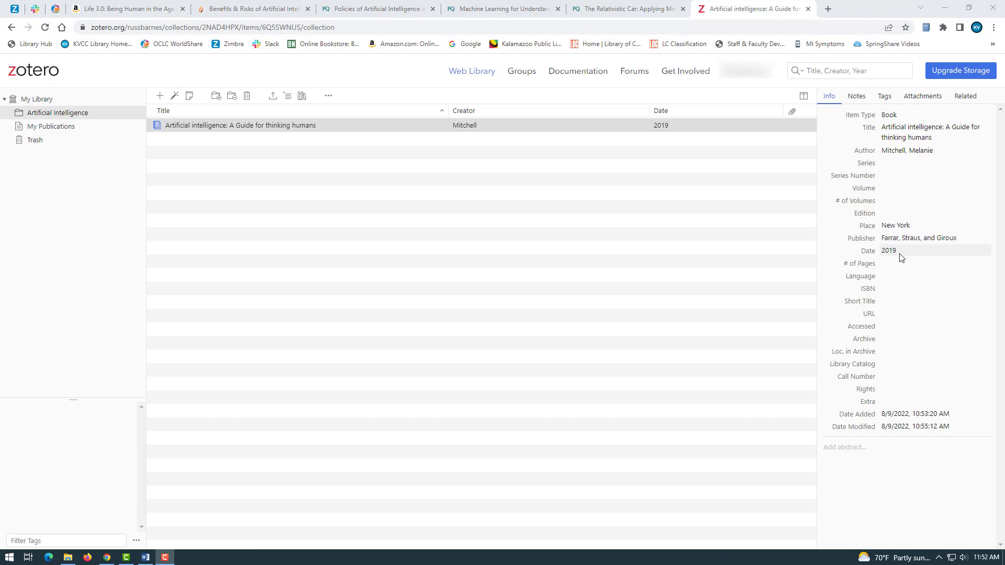
left_click(175, 98)
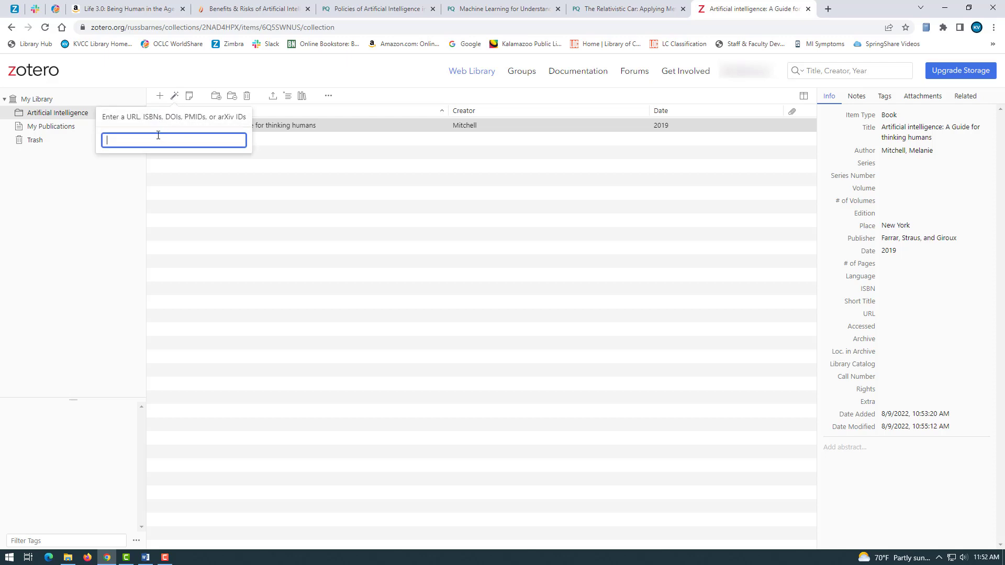
type("978-1101946596")
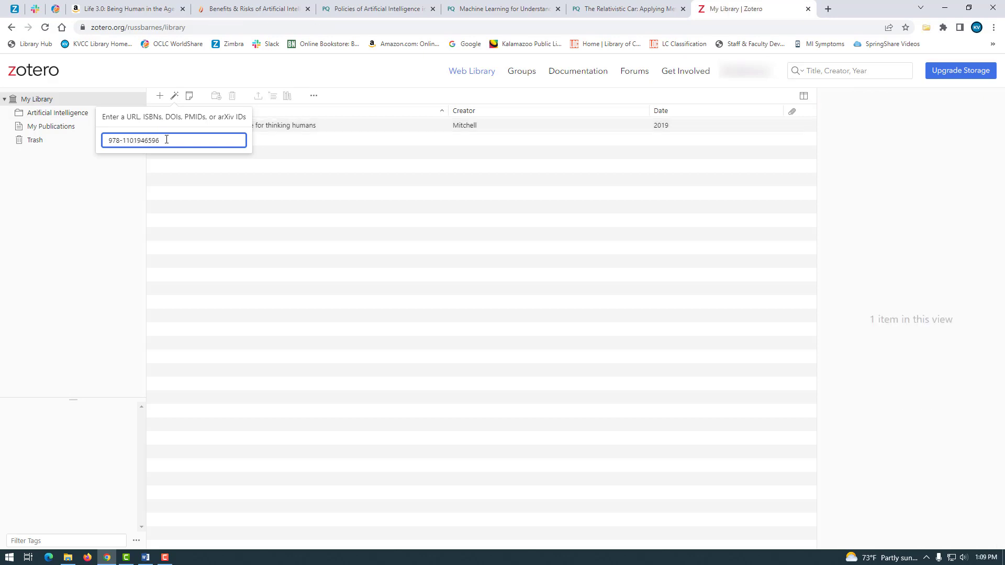
key("Return")
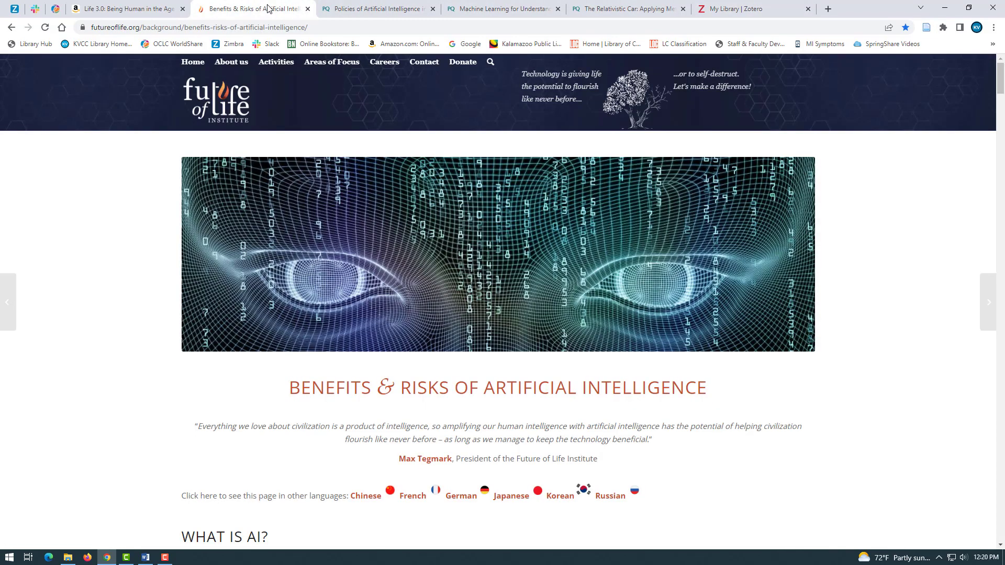
Step: Save the Future of Life "Benefits & Risks of Artificial Intelligence" web page with the Zotero connector and return to the library
left_click(251, 9)
left_click(43, 29)
left_click(926, 32)
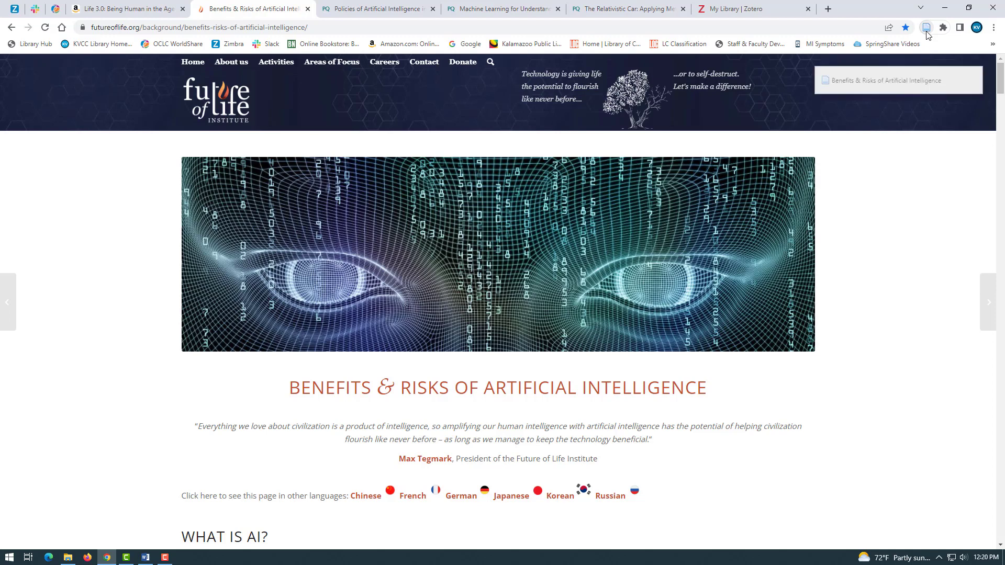
left_click(756, 9)
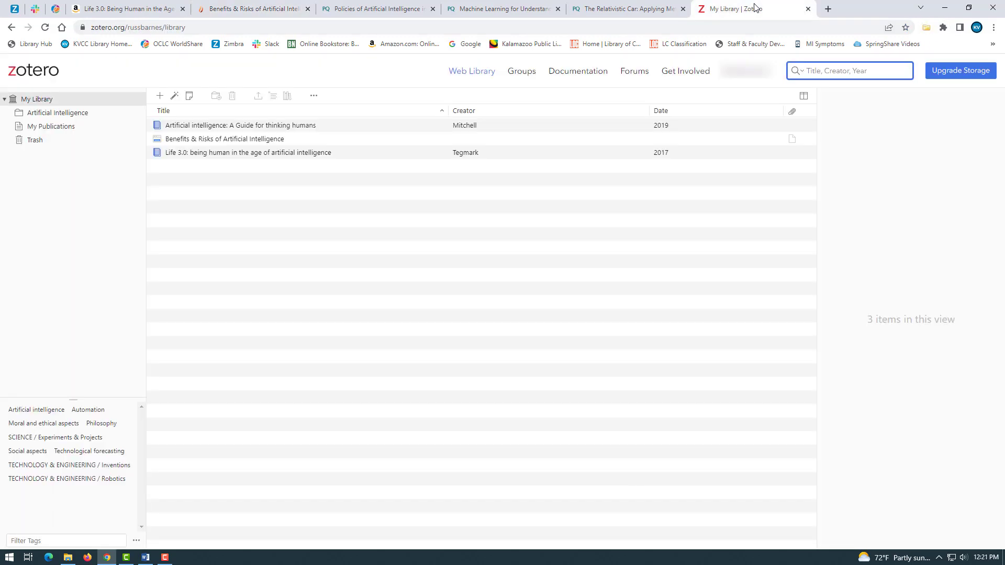
Step: Try to change the web page item's title to sentence case: "Benefits & risks of artificial intelligence"
left_click(289, 141)
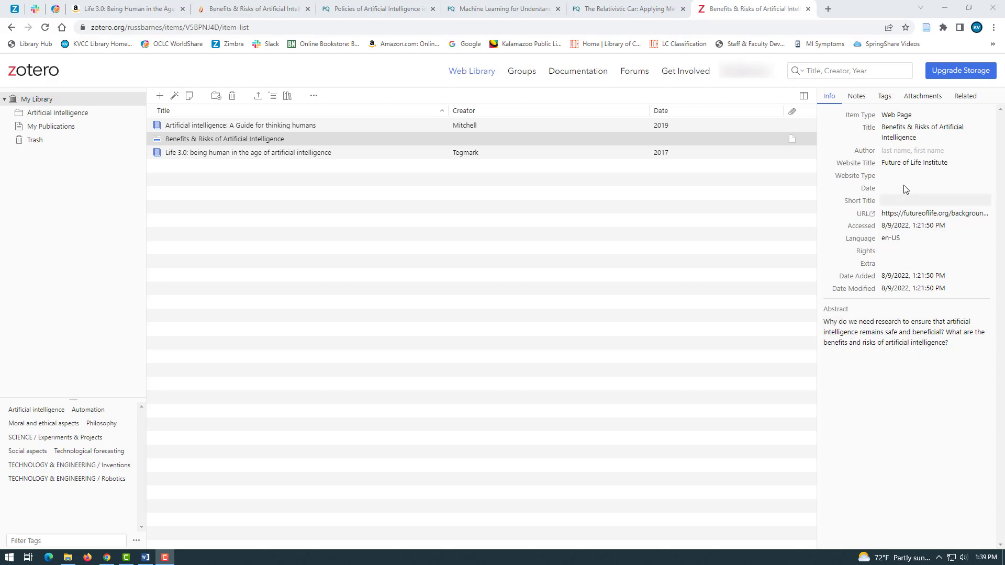
left_click(914, 136)
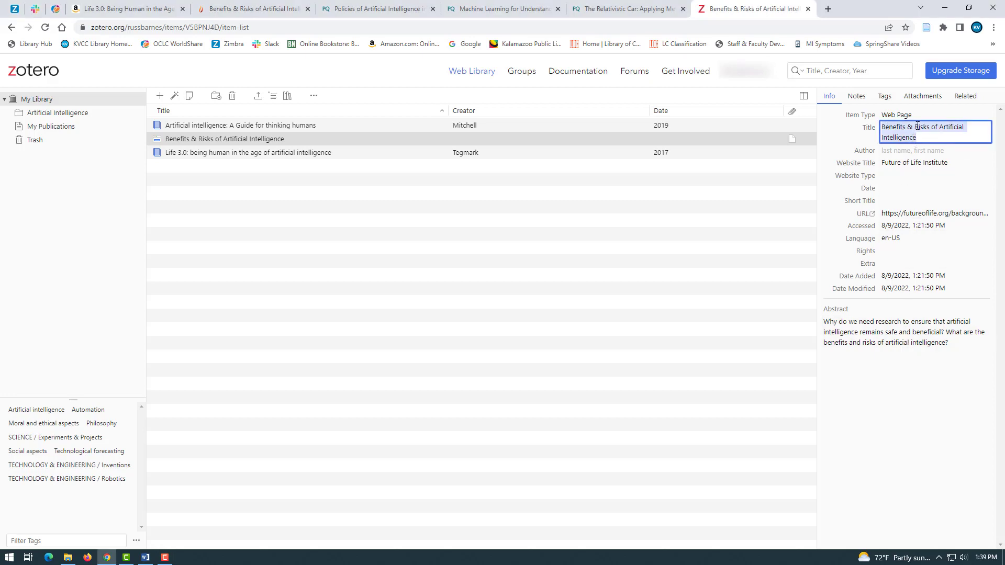
left_click(917, 126)
key("BackSpace")
type("r")
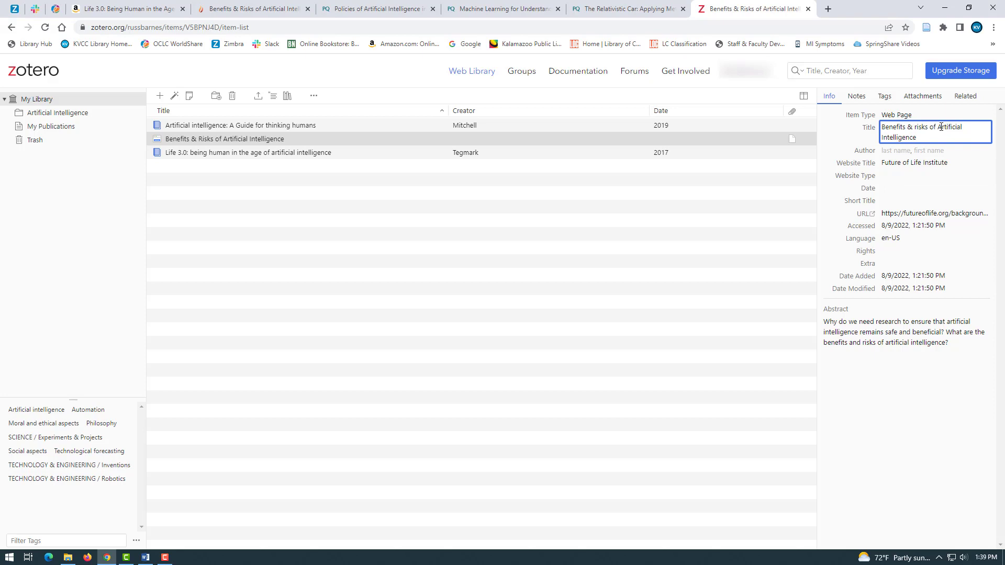
left_click(941, 126)
key("BackSpace")
type("a")
left_click(884, 137)
key("BackSpace")
type("i")
Step: Capitalise "Being" in the Life 3.0 book's title so it reads "Life 3.0: Being human in the age of artificial intelligence"
left_click(325, 154)
left_click(917, 126)
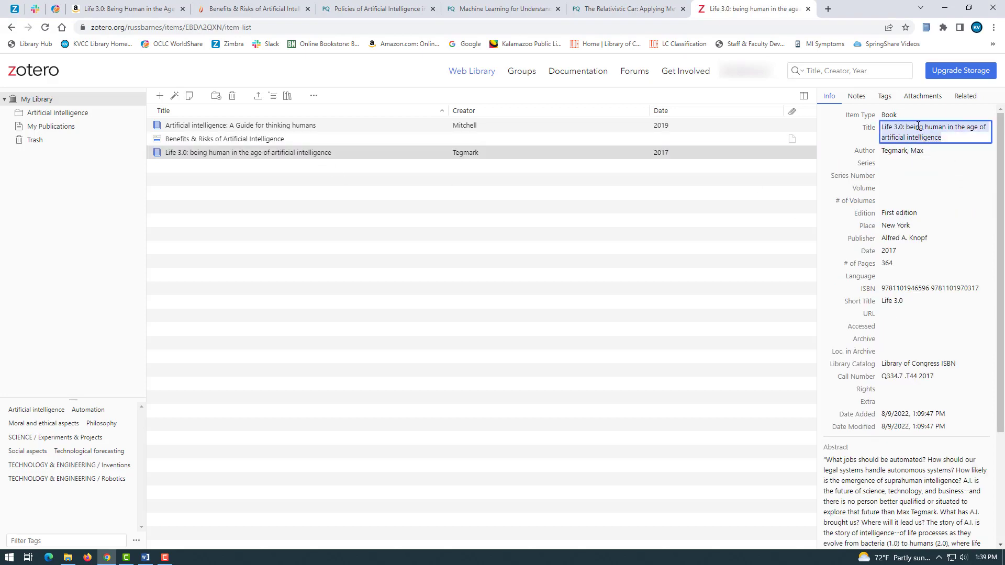
left_click(910, 126)
key("BackSpace")
type("B")
key("Tab")
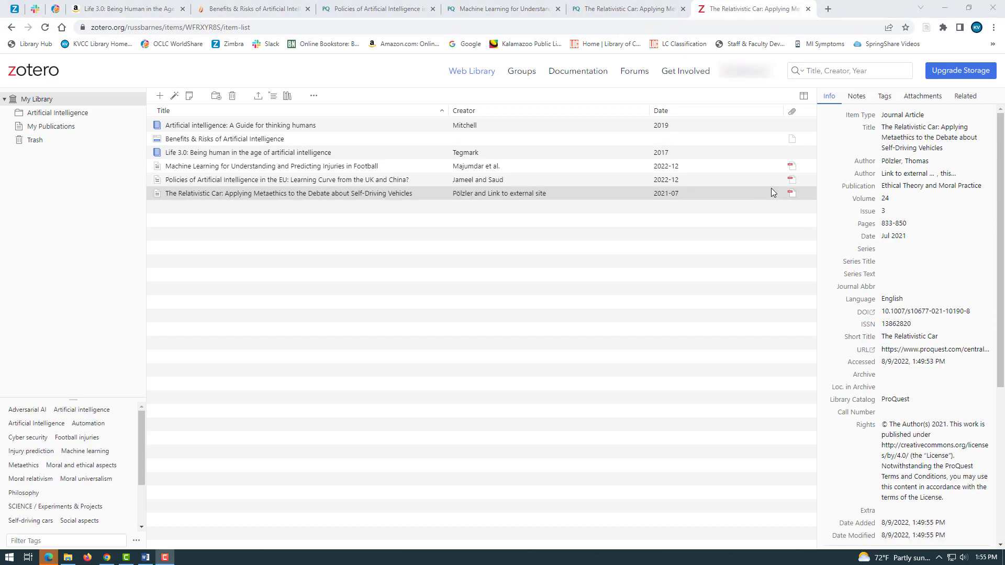
Step: View the PDF attached to "The Relativistic Car" article and return to the library
left_click(796, 139)
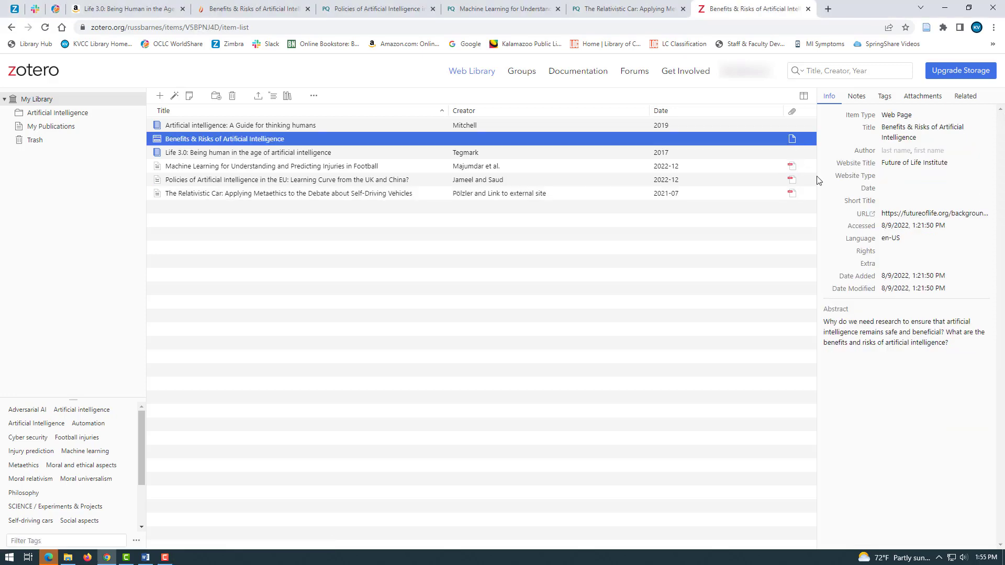
left_click(792, 194)
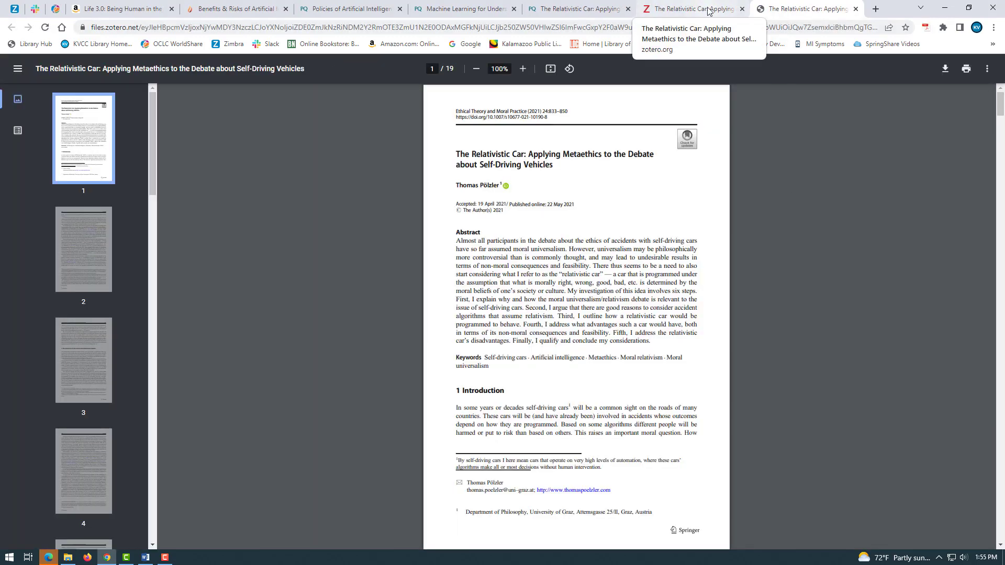
left_click(708, 12)
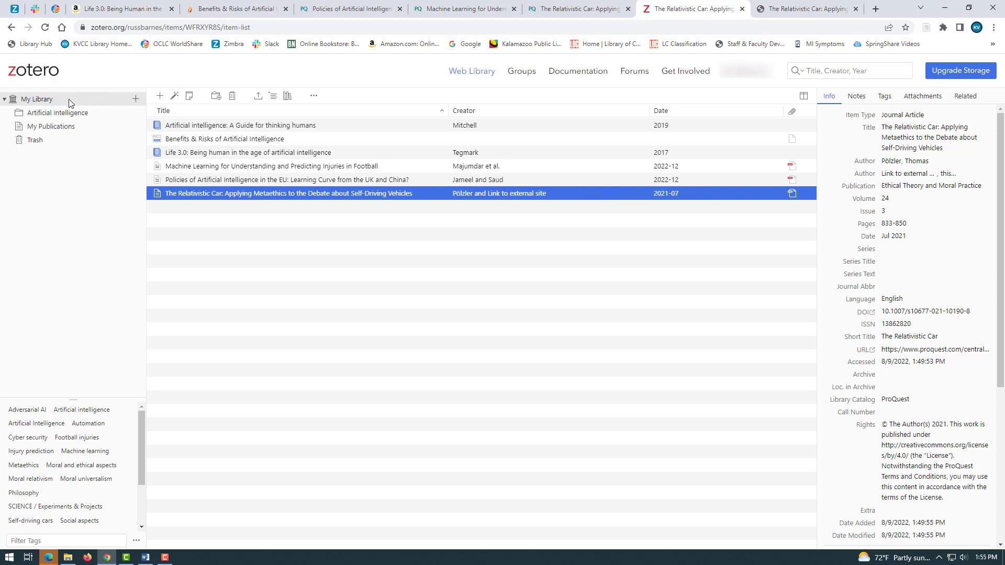
Step: Create a collection named "Self-driving Cars" in My Library and add "The Relativistic Car" article to it
left_click(134, 101)
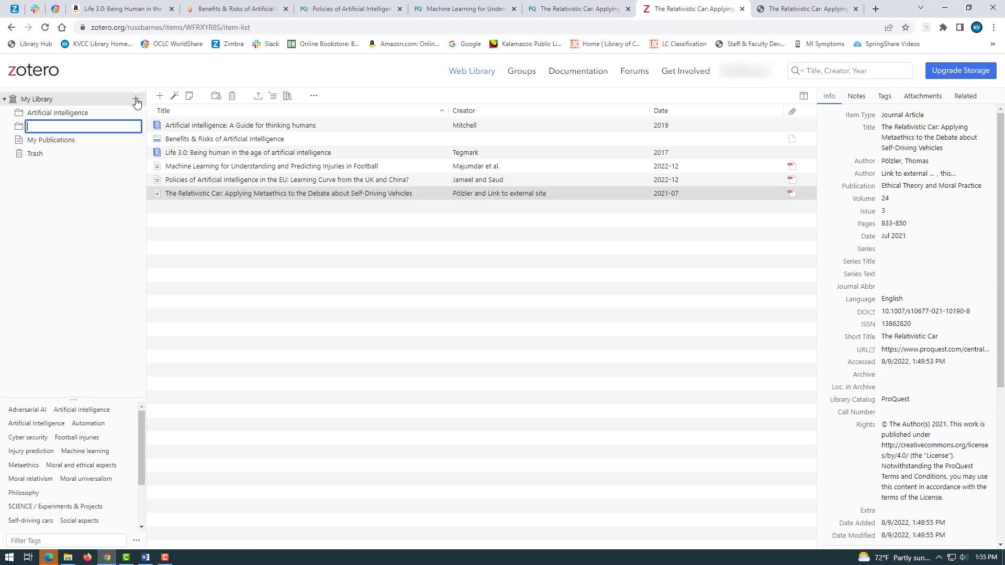
type("self-driving Cars")
left_click_drag(343, 198, 60, 128)
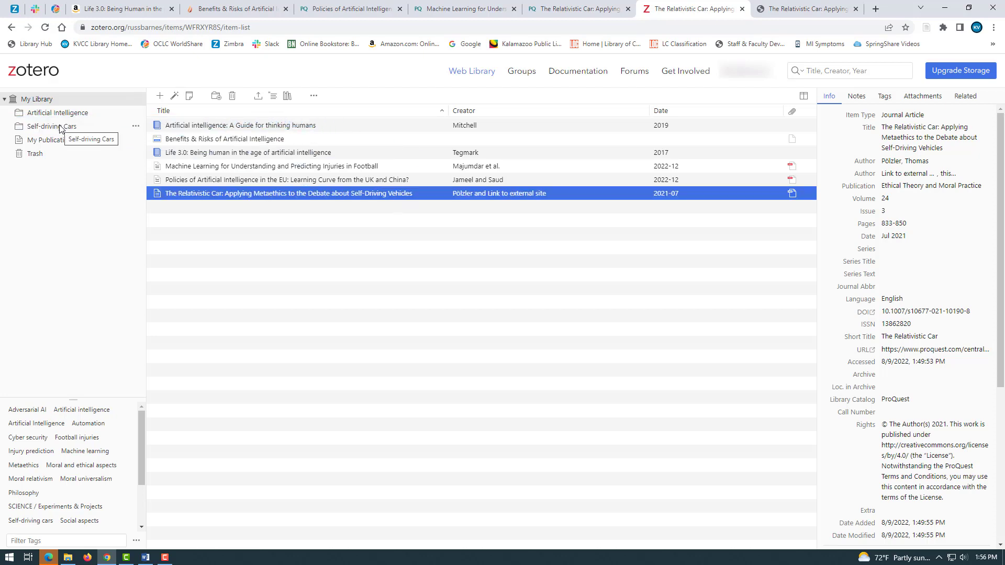
left_click(61, 128)
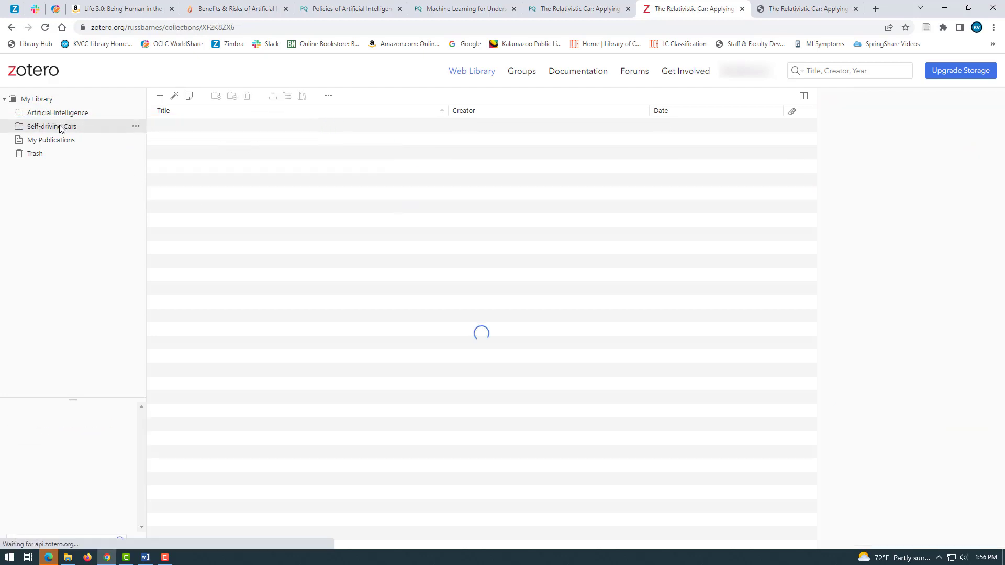
Step: Create an in-text citation for the Life 3.0 book in My Library using Modern Language Association 9th edition and copy it
left_click(45, 100)
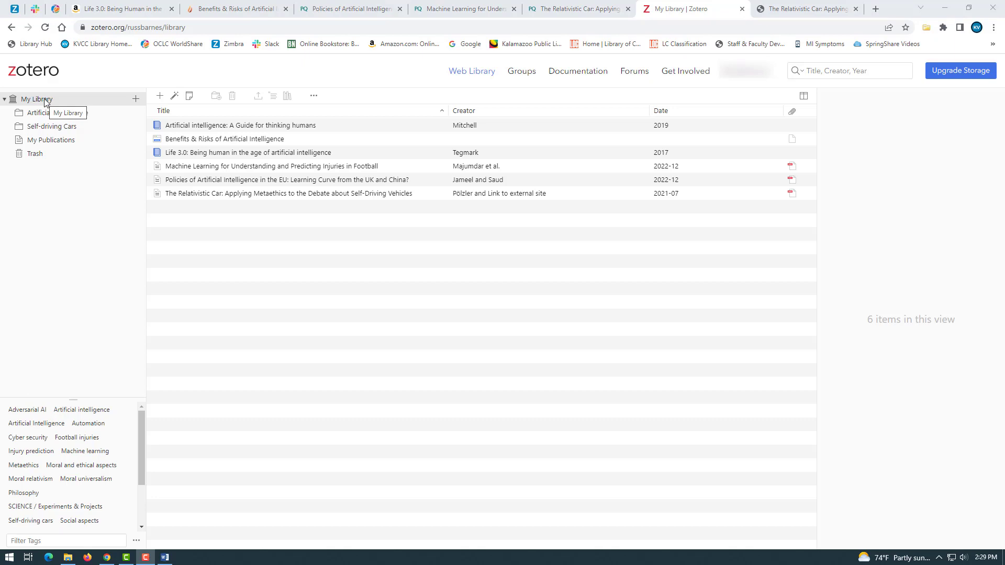
left_click(259, 158)
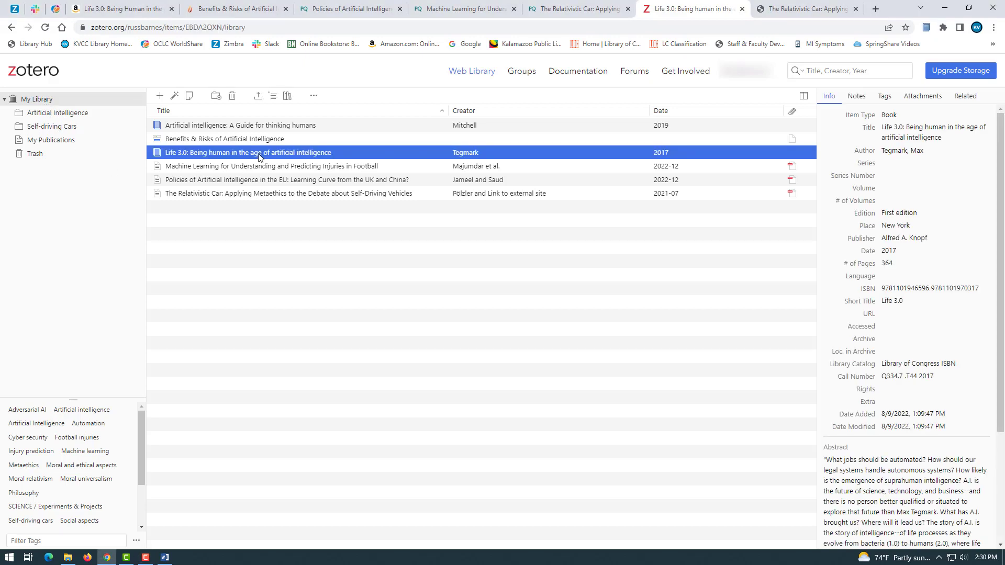
left_click(272, 98)
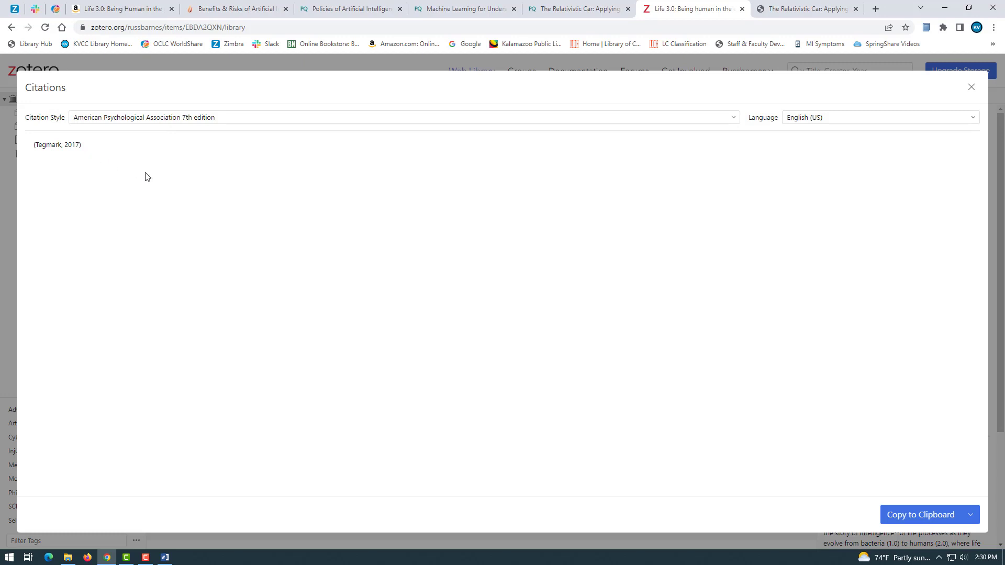
left_click(735, 121)
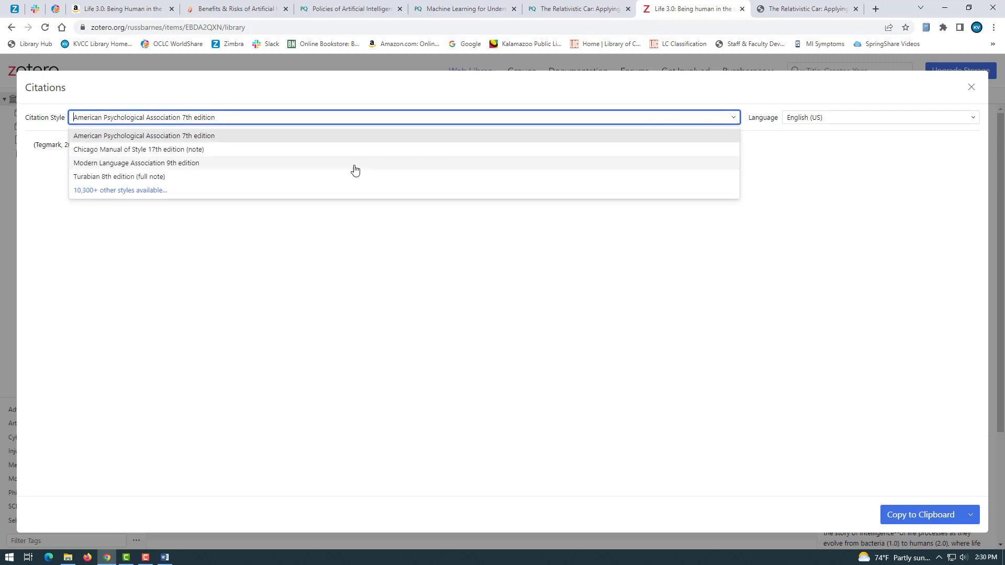
left_click(192, 165)
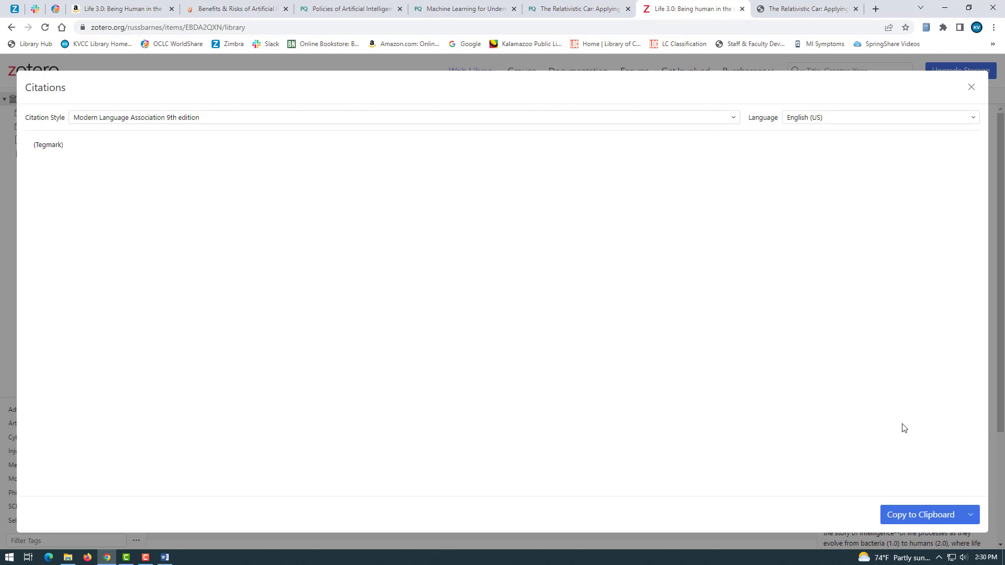
left_click(911, 518)
Step: Switch to the Word paper, replace the first "+" placeholder with the copied citation and add page number ", 113" inside its parentheses
left_click(164, 558)
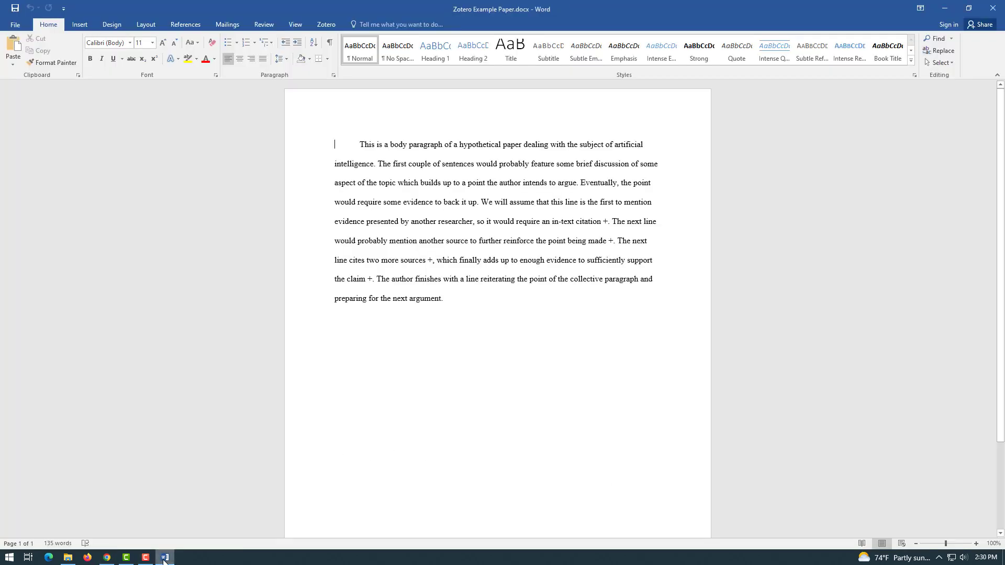
left_click(606, 220)
key("BackSpace")
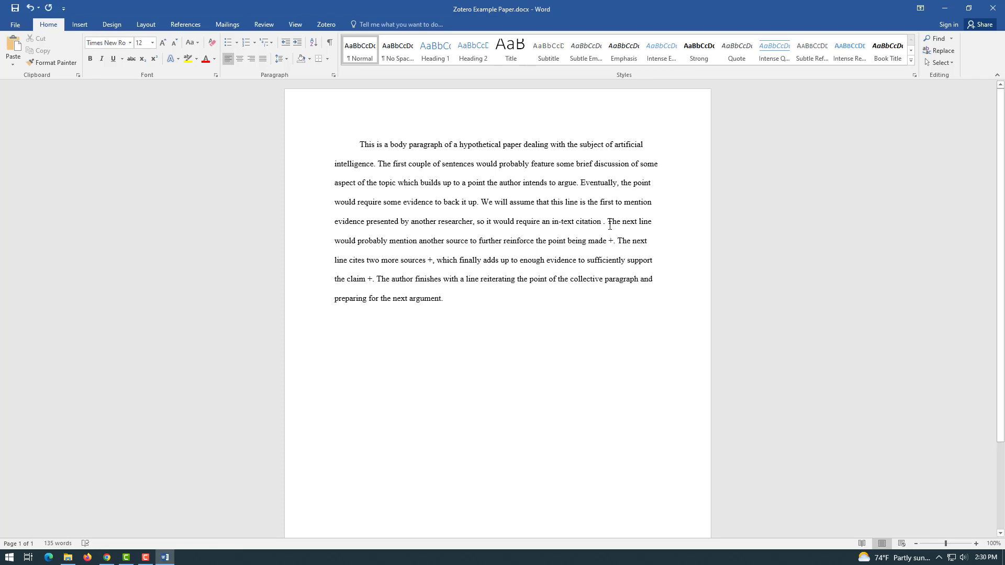
right_click(603, 220)
left_click(624, 265)
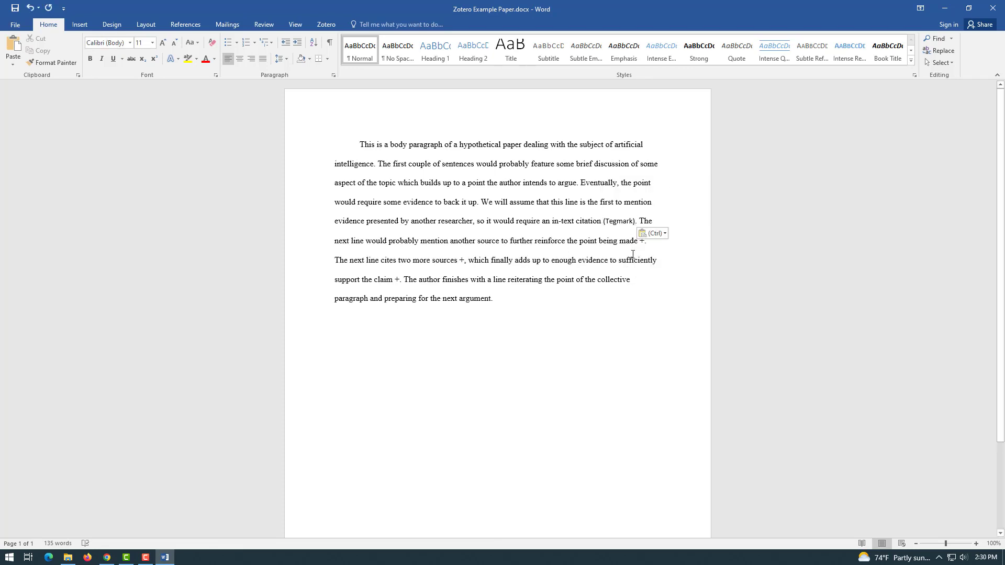
key("Left")
type(", 113")
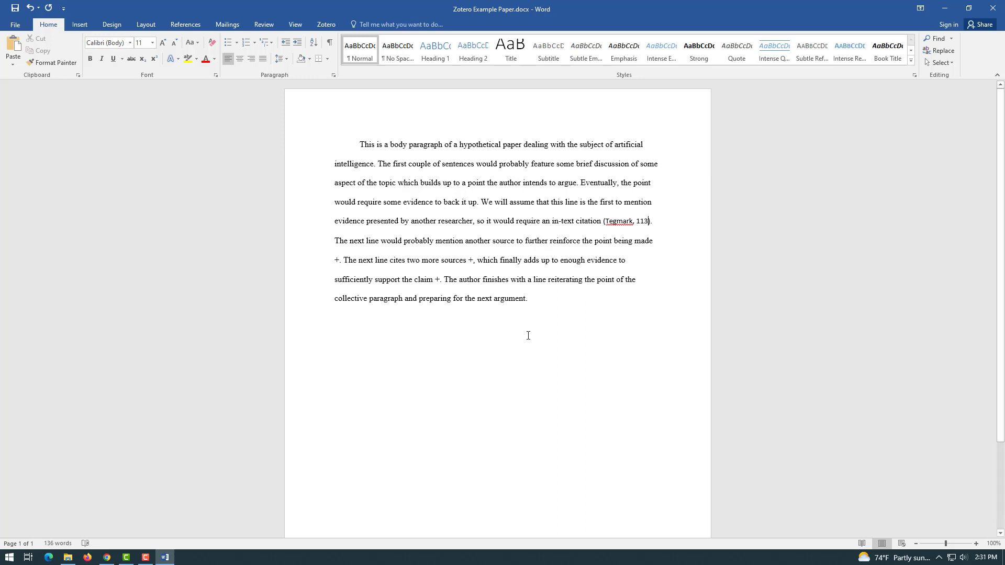
Step: Switch back to the Zotero library, select all six items and create a bibliography from them
left_click(107, 557)
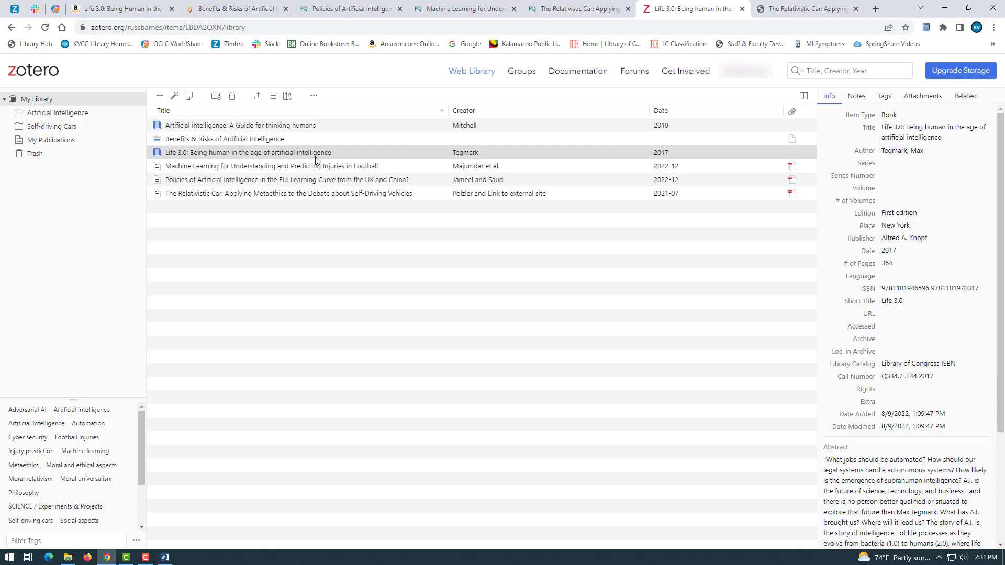
left_click(292, 129)
left_click(276, 139, "ctrl")
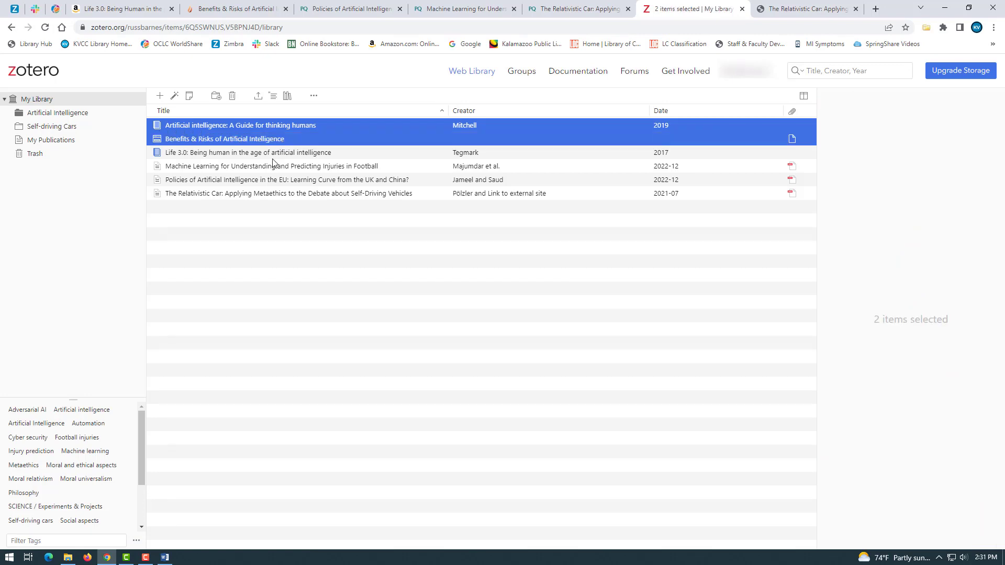
left_click(275, 153, "ctrl")
left_click(275, 167, "ctrl")
left_click(277, 180, "ctrl")
left_click(286, 194, "ctrl")
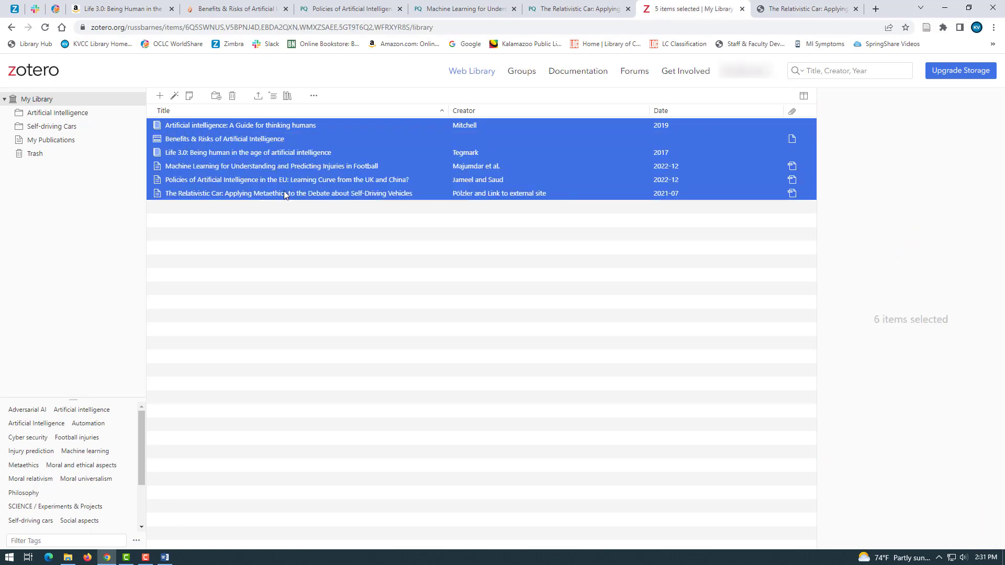
left_click(287, 96)
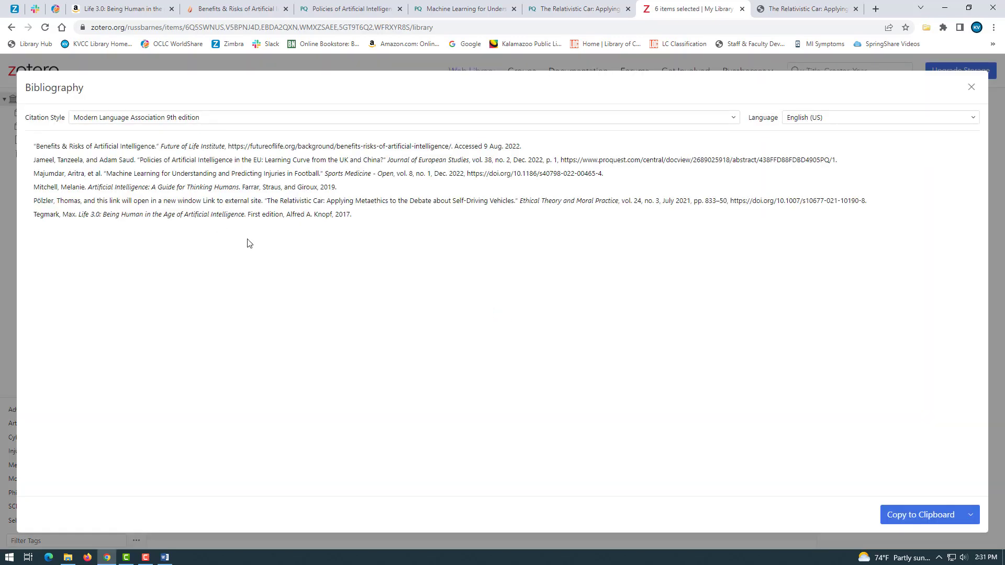
Step: Review the citation style choices, keep Modern Language Association 9th edition and copy the bibliography to the clipboard
left_click(735, 118)
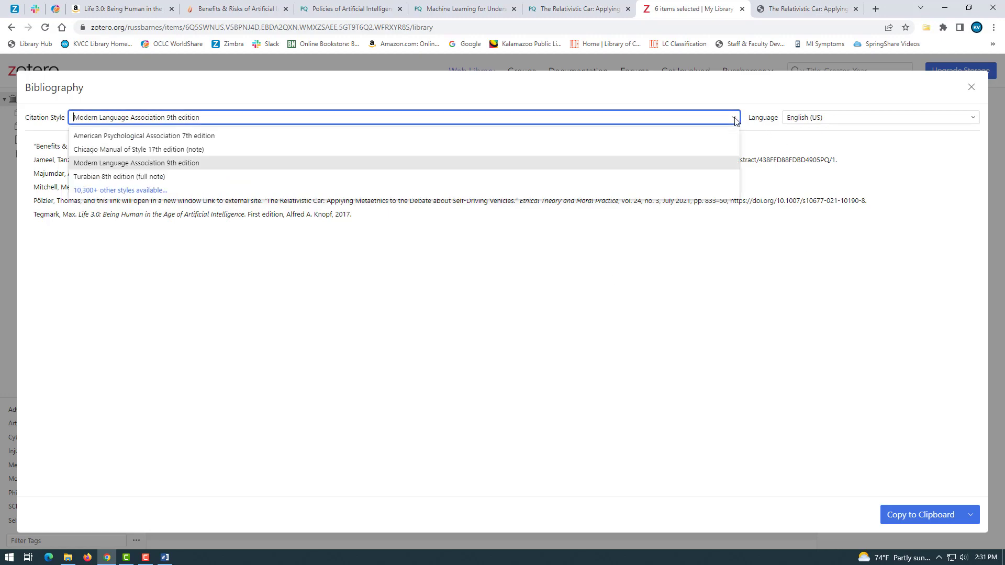
left_click(734, 119)
left_click(735, 119)
left_click(770, 147)
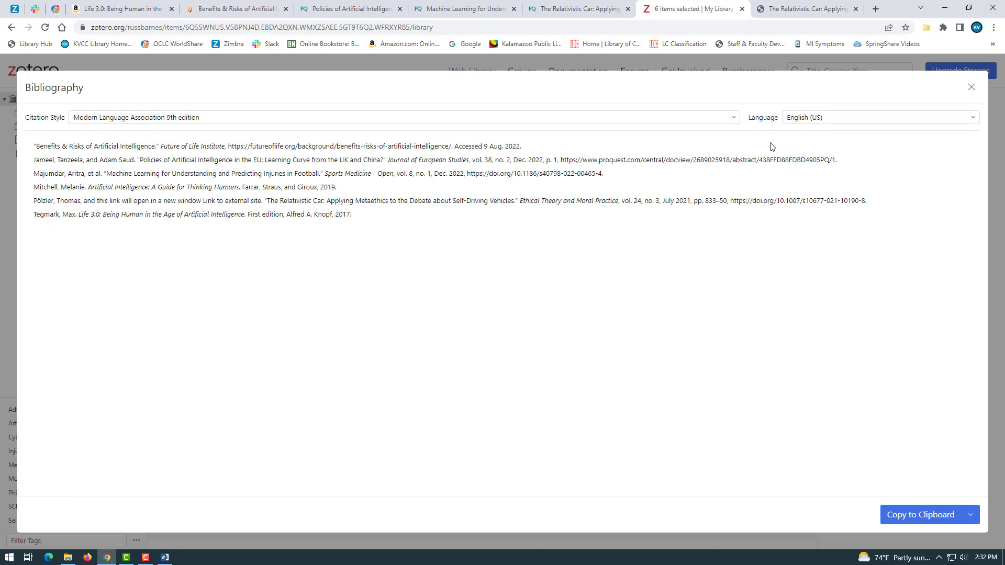
left_click(923, 519)
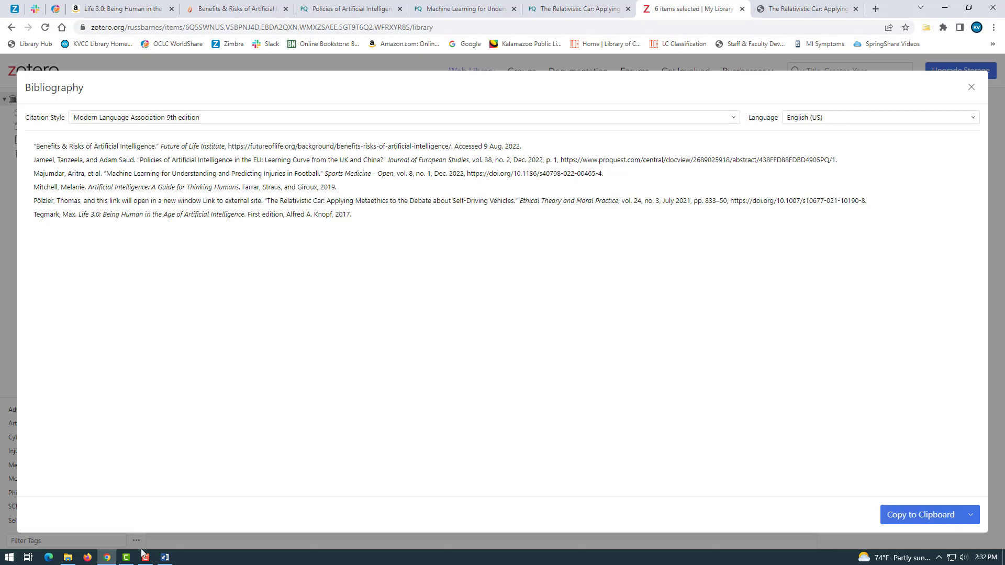
Step: Switch to the Word paper and paste the copied bibliography on the empty line below the body paragraph
left_click(165, 558)
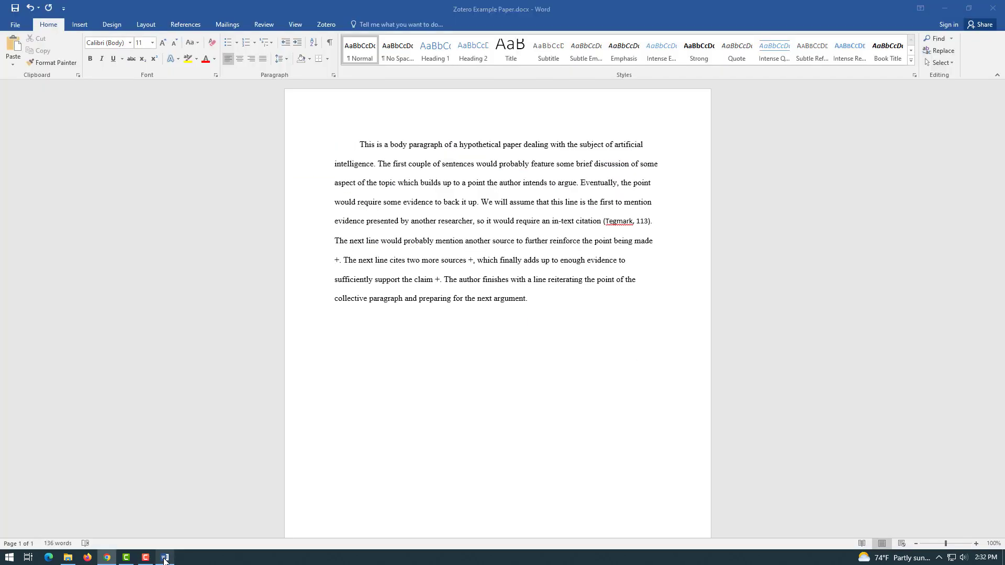
left_click(404, 340)
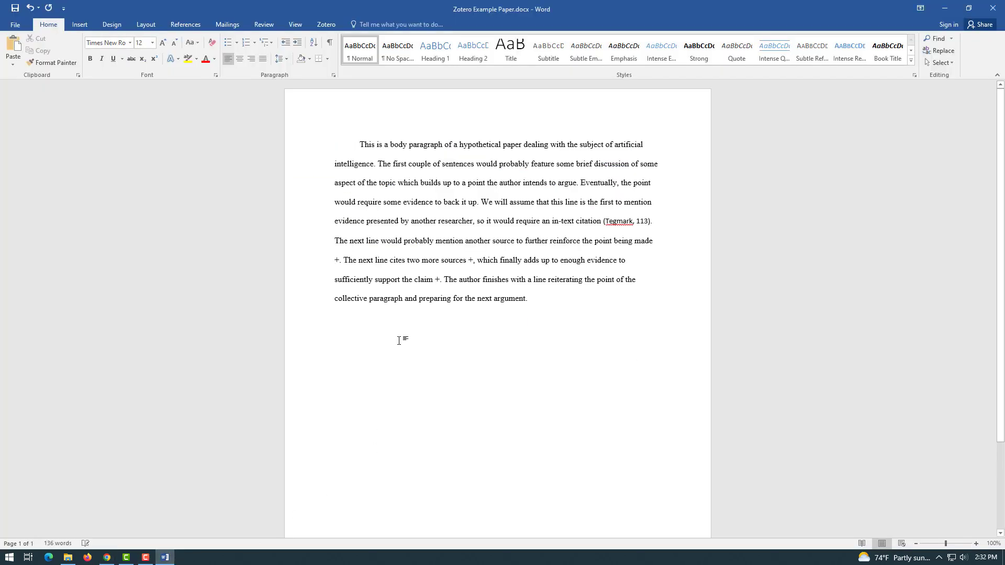
right_click(336, 323)
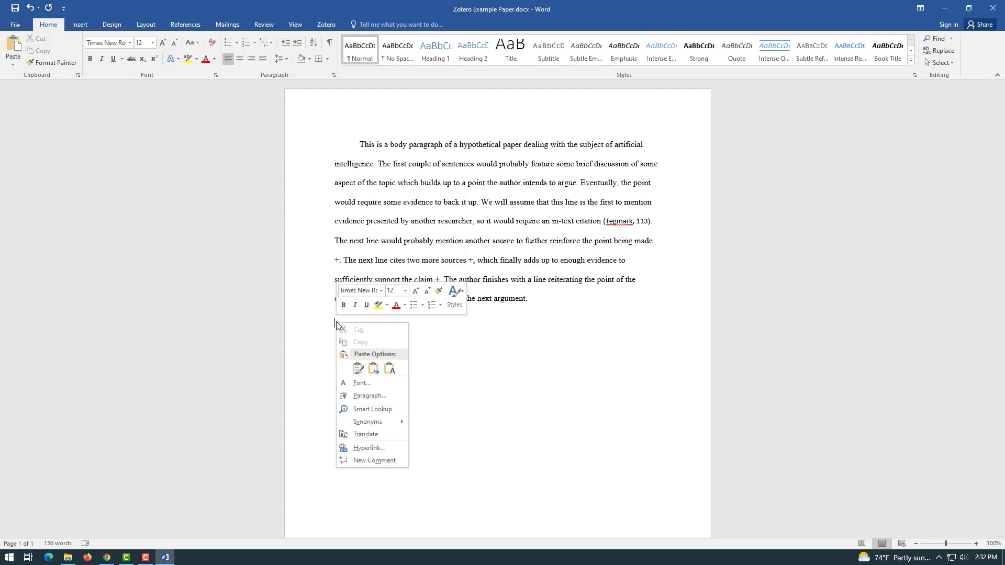
left_click(356, 369)
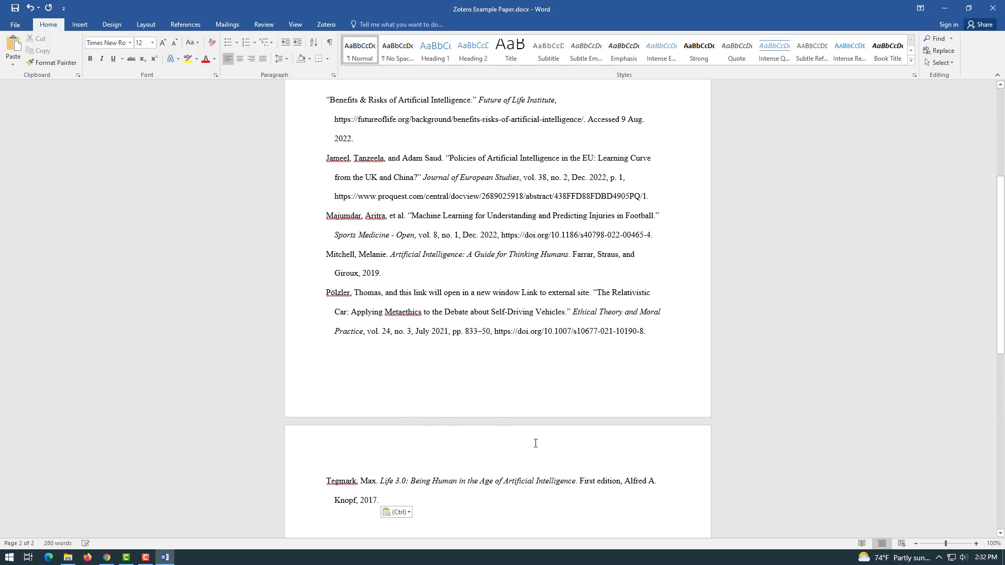
Step: Insert two blank lines above the pasted bibliography and add a centred "Works Cited" heading directly over the first entry
scroll(534, 442, "up", 1)
scroll(535, 444, "up", 2)
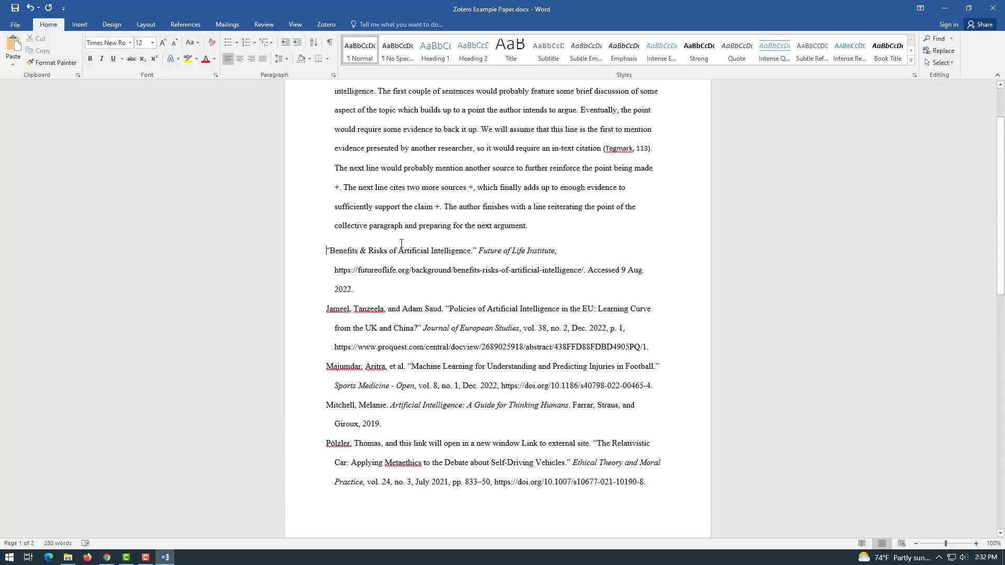
key("Return")
key("Return")
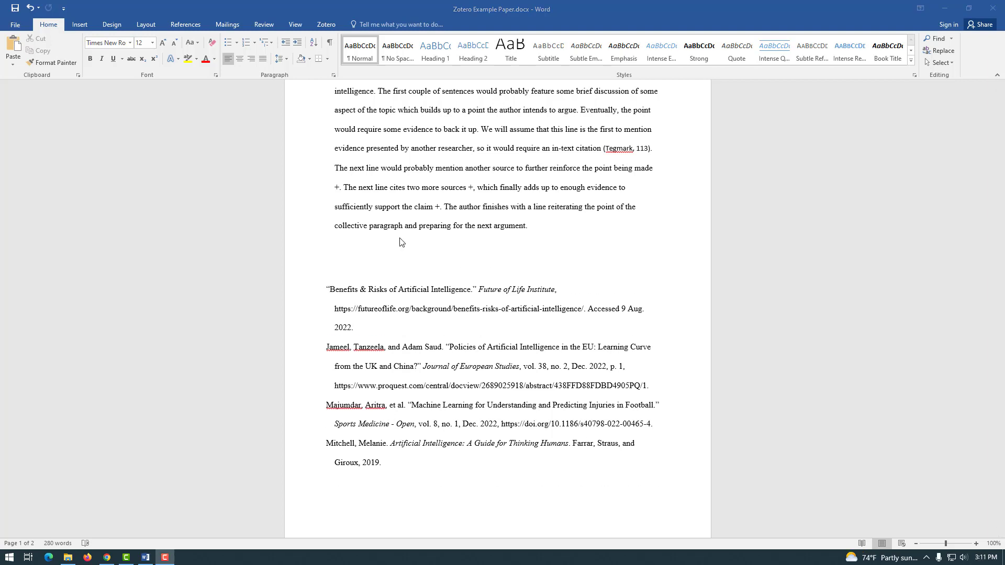
left_click(420, 277)
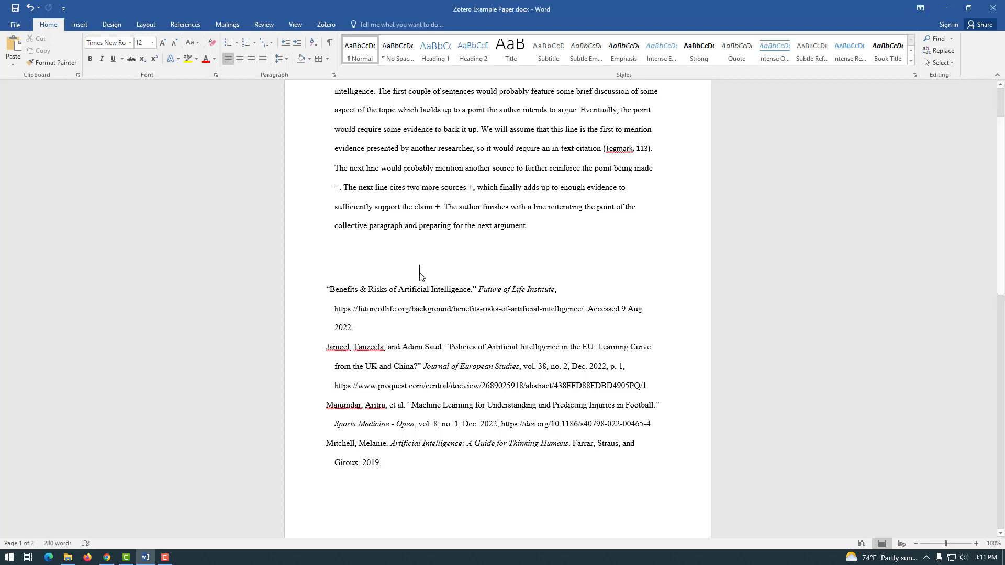
left_click(240, 61)
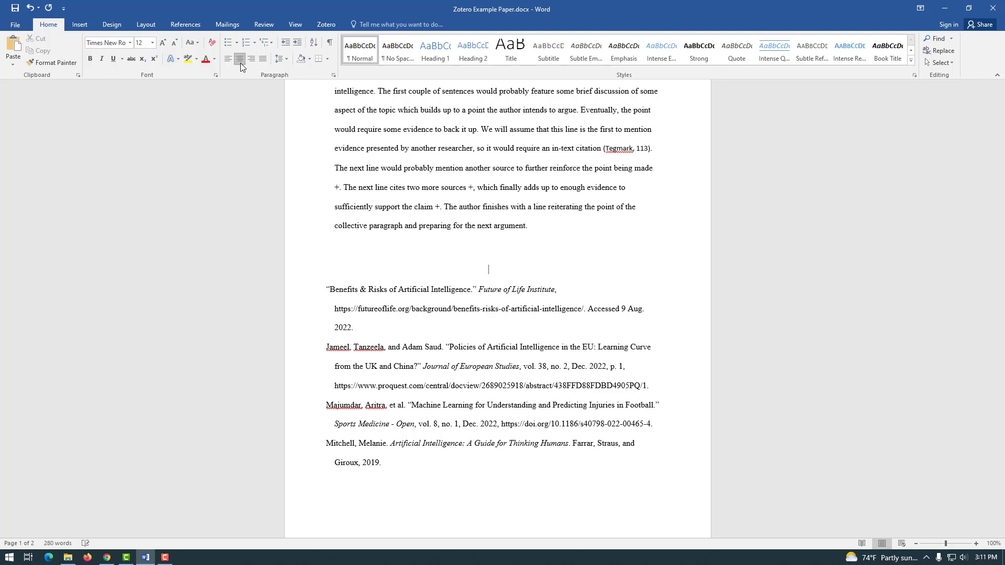
type("Works Cited")
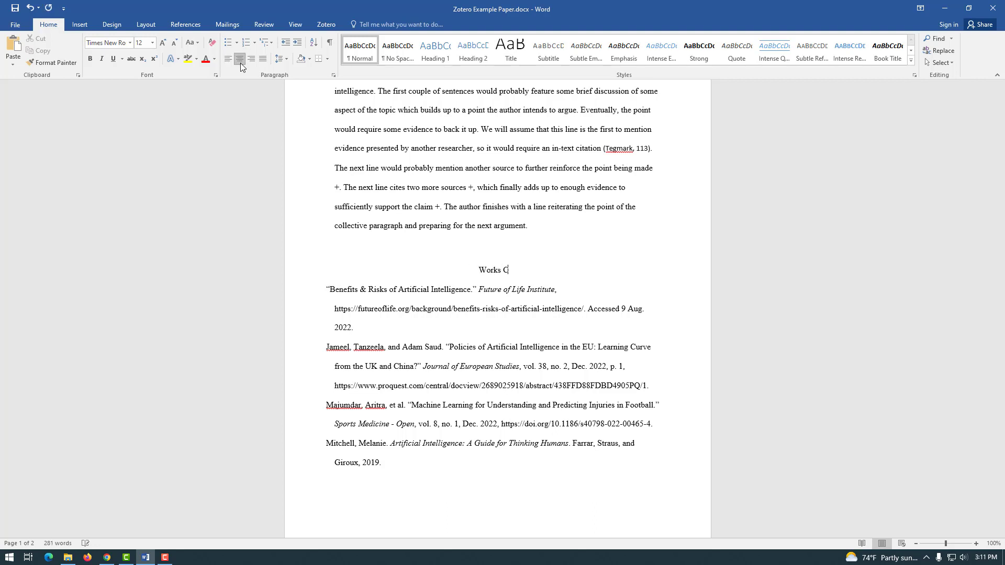